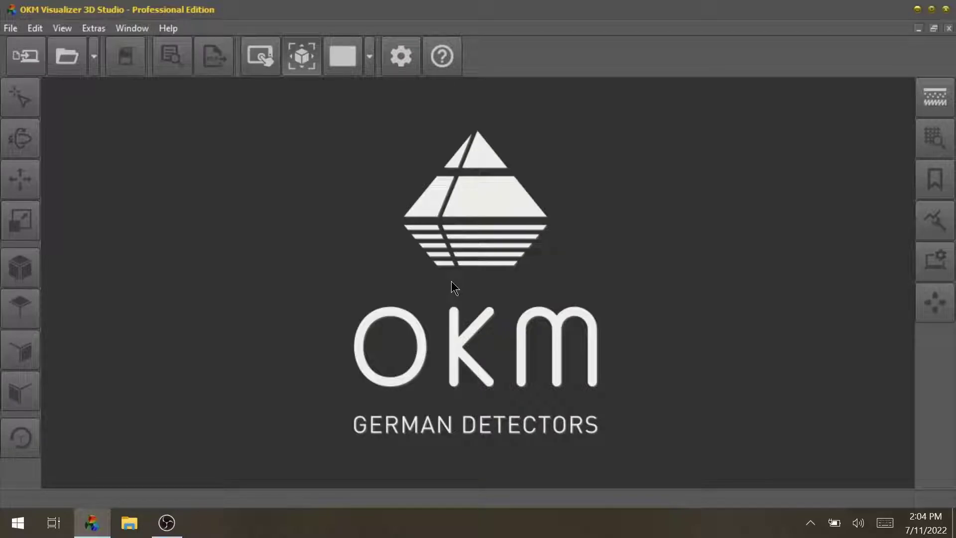
# Open the first scan file in the gold folder under My Scans
pyautogui.click(70, 54)
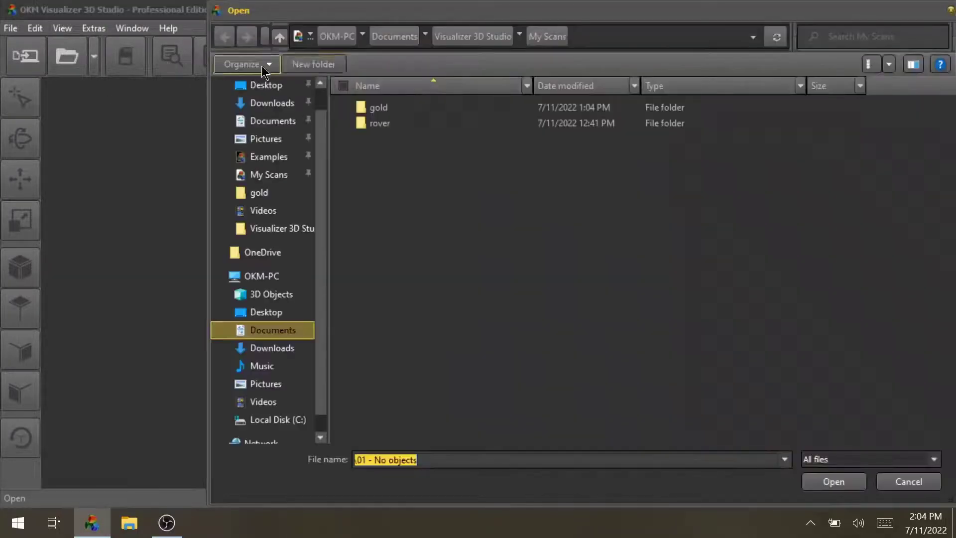
pyautogui.click(431, 107)
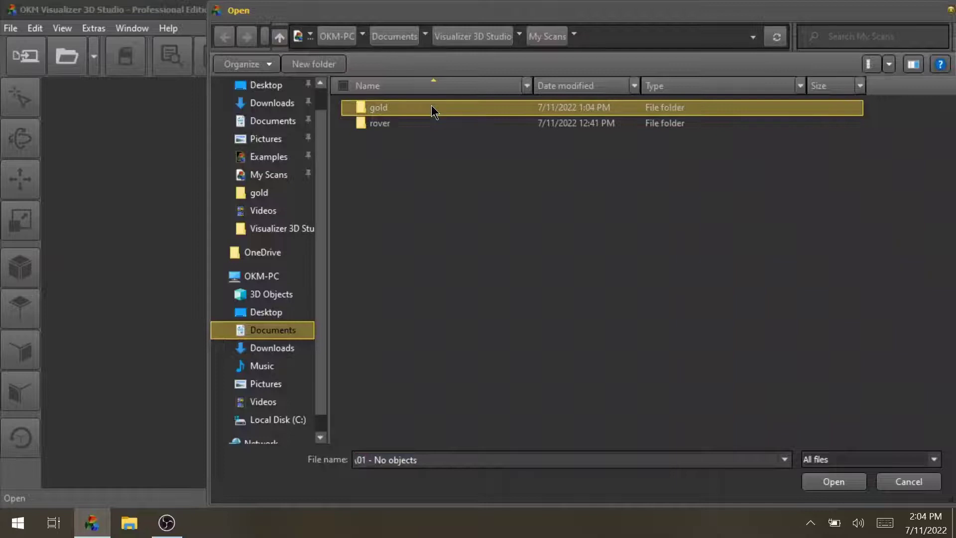
pyautogui.doubleClick(432, 105)
pyautogui.doubleClick(392, 106)
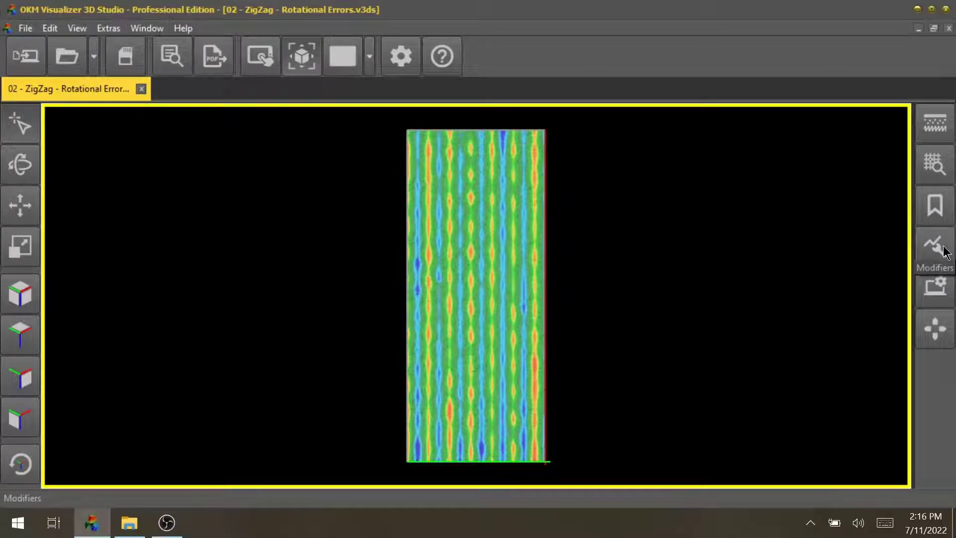
# Add a Rotational Correction modifier to the zigzag scan with rotational errors
pyautogui.click(945, 250)
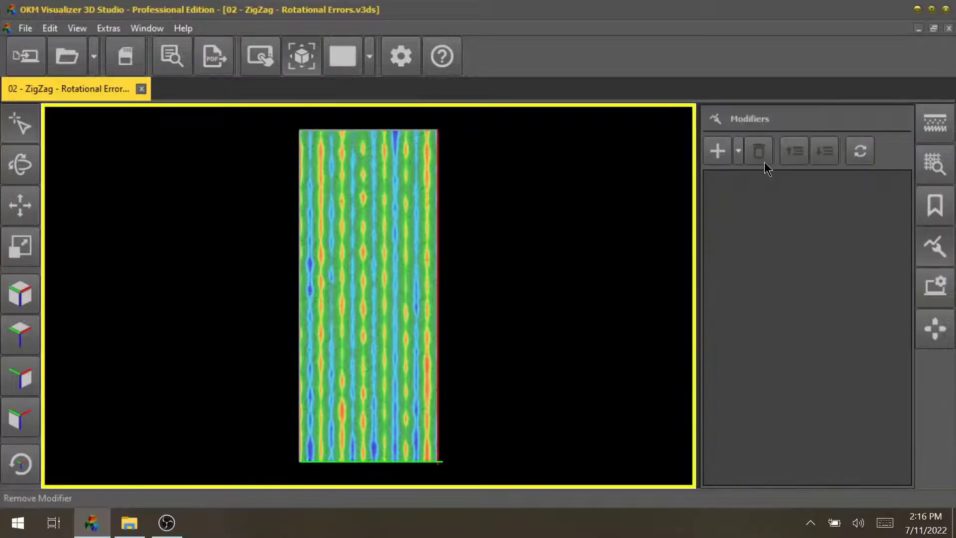
pyautogui.click(738, 158)
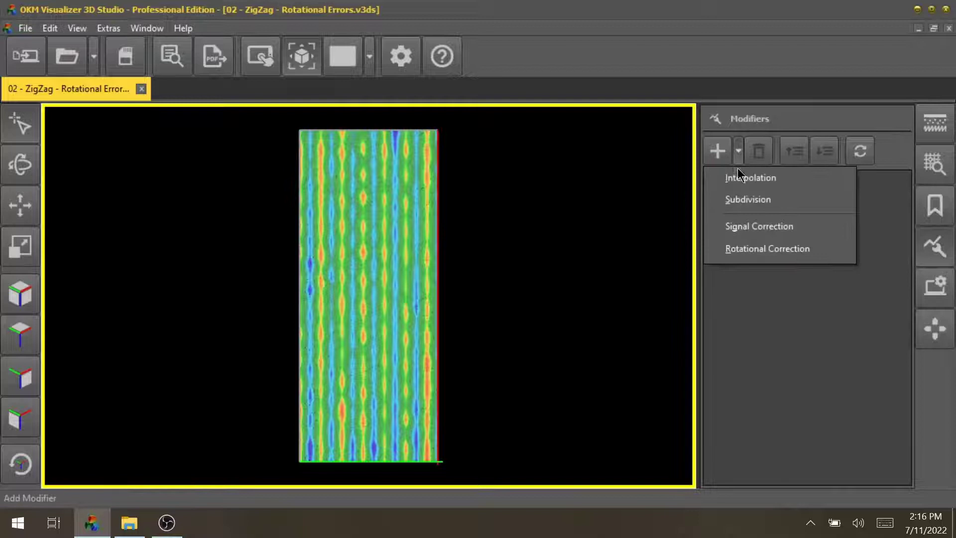
pyautogui.click(764, 253)
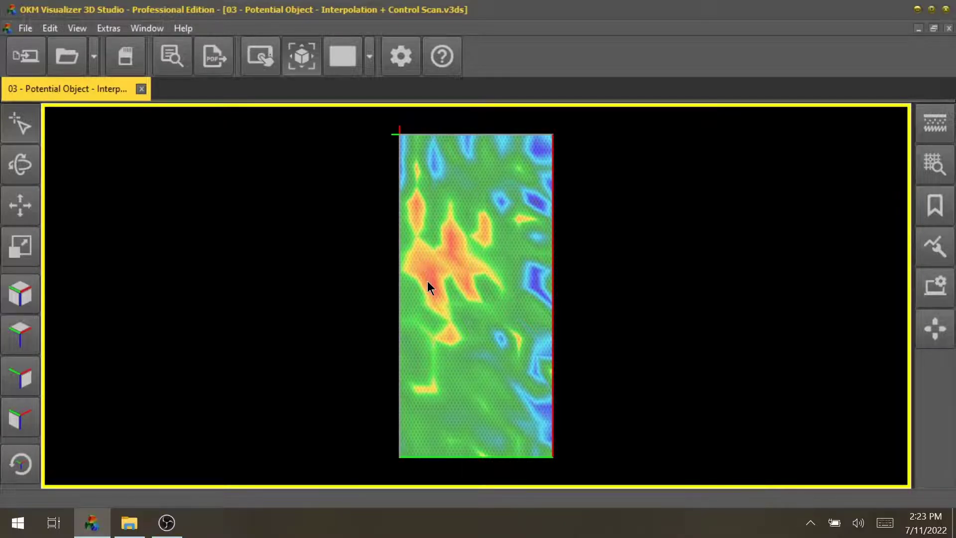
# Add an Interpolation modifier to the potential object scan
pyautogui.click(928, 279)
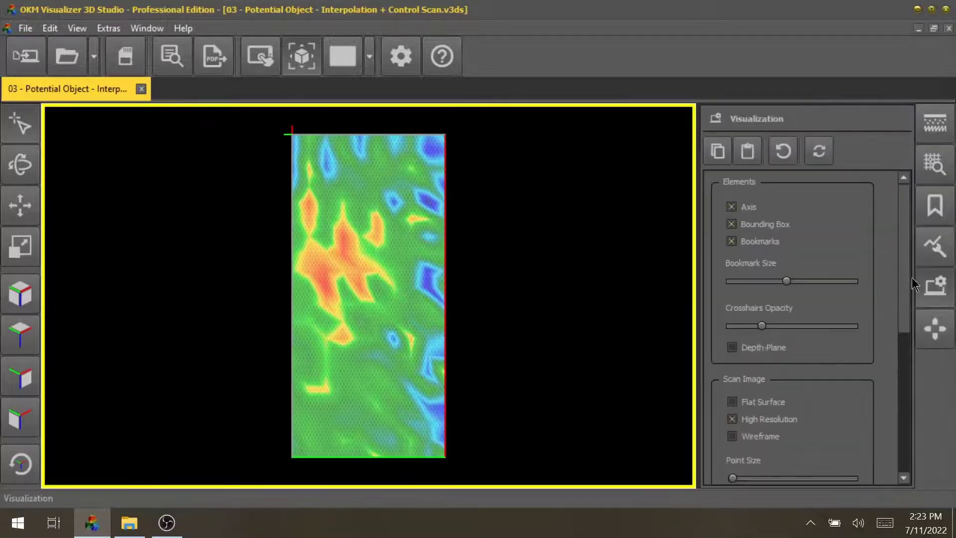
pyautogui.click(935, 248)
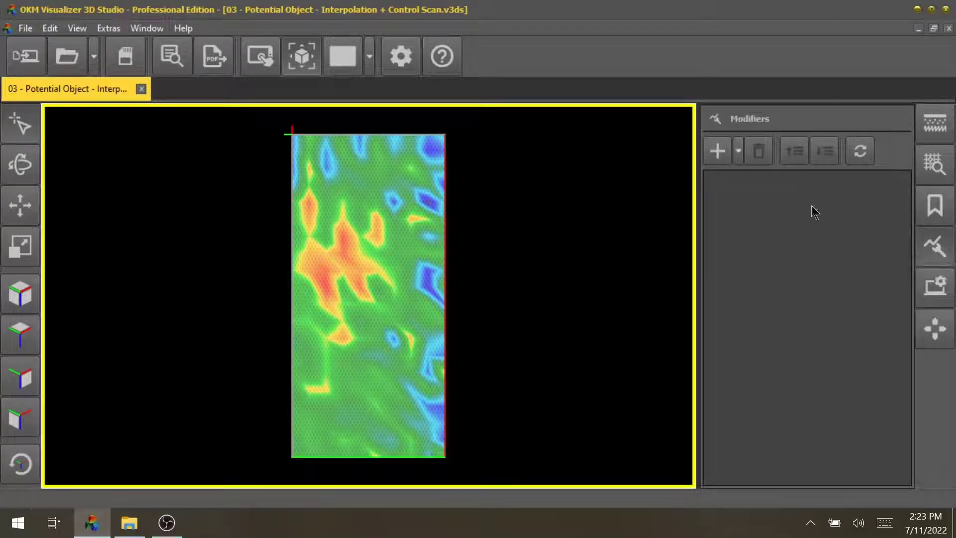
pyautogui.click(739, 151)
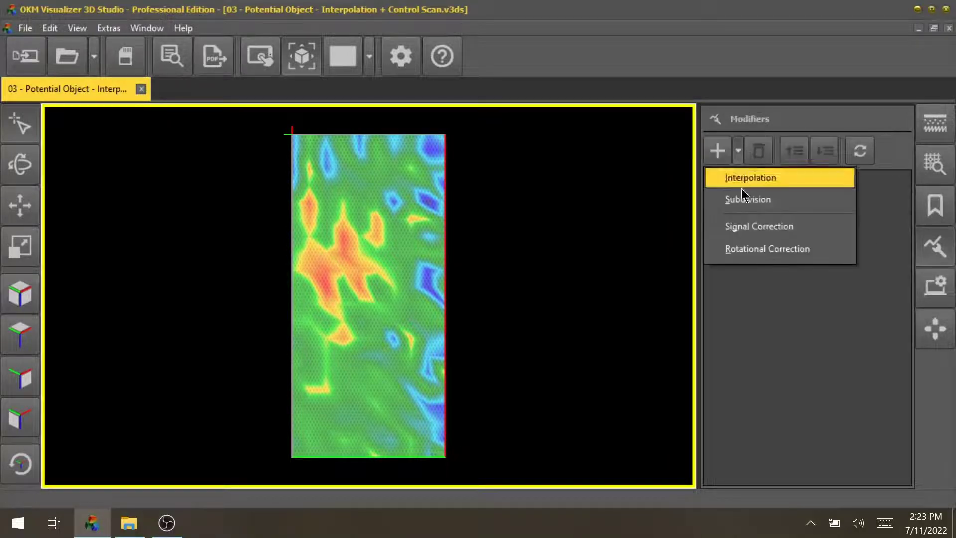
pyautogui.click(745, 178)
pyautogui.click(744, 176)
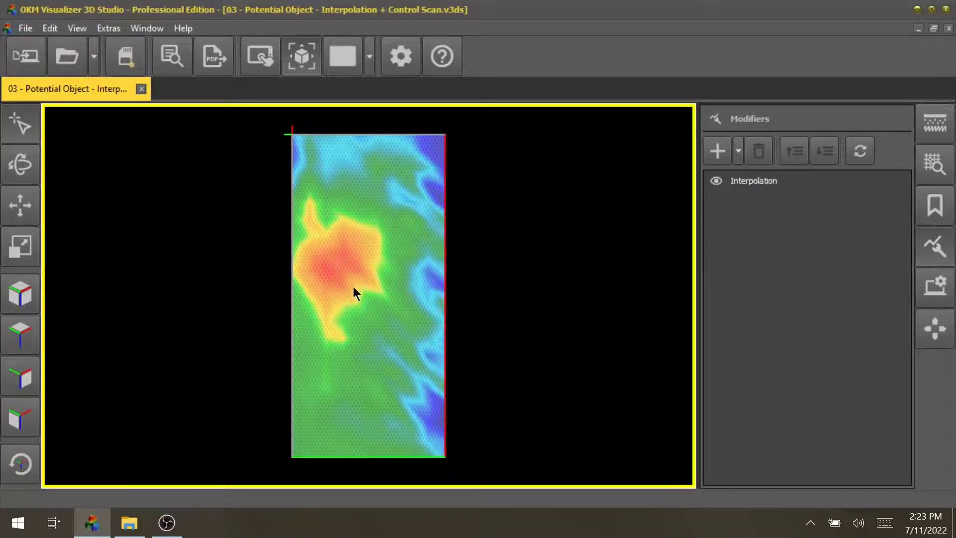
# Probe several points of the interpolated scan's red and orange anomaly with the crosshairs
pyautogui.click(337, 297)
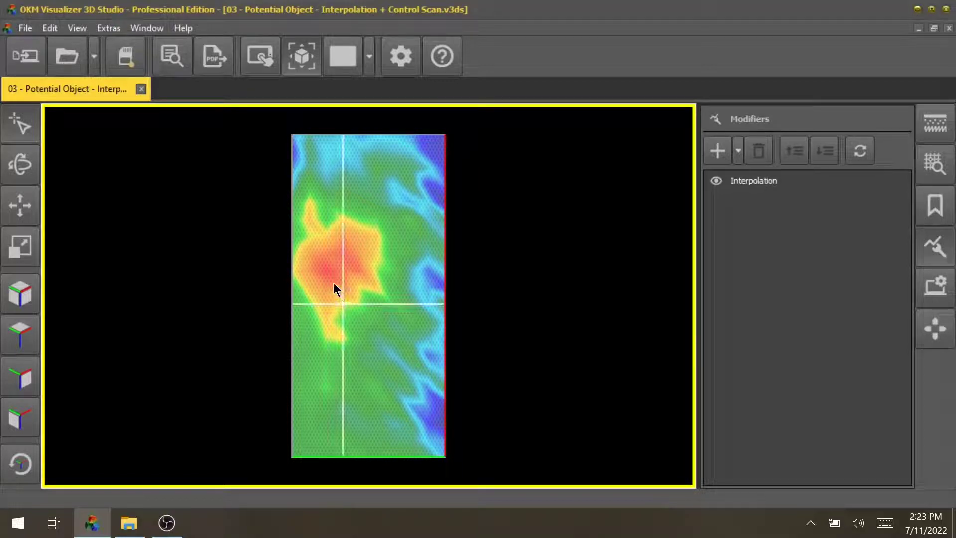
pyautogui.click(334, 283)
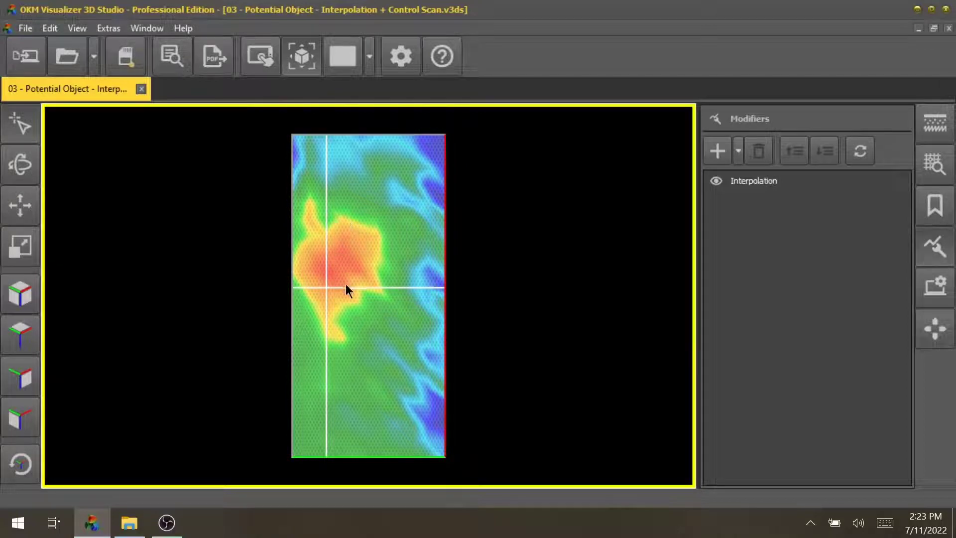
pyautogui.click(342, 281)
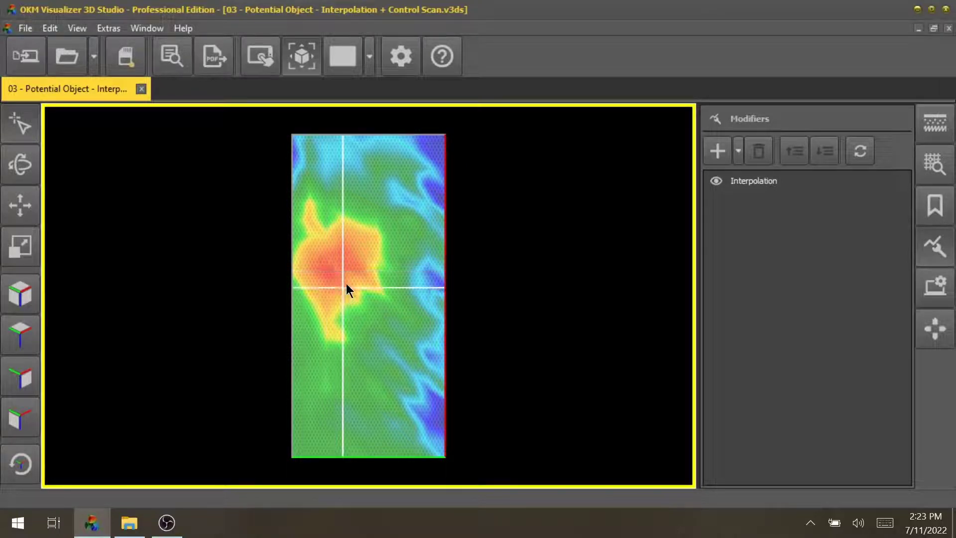
pyautogui.moveTo(331, 280); pyautogui.dragTo(350, 261)
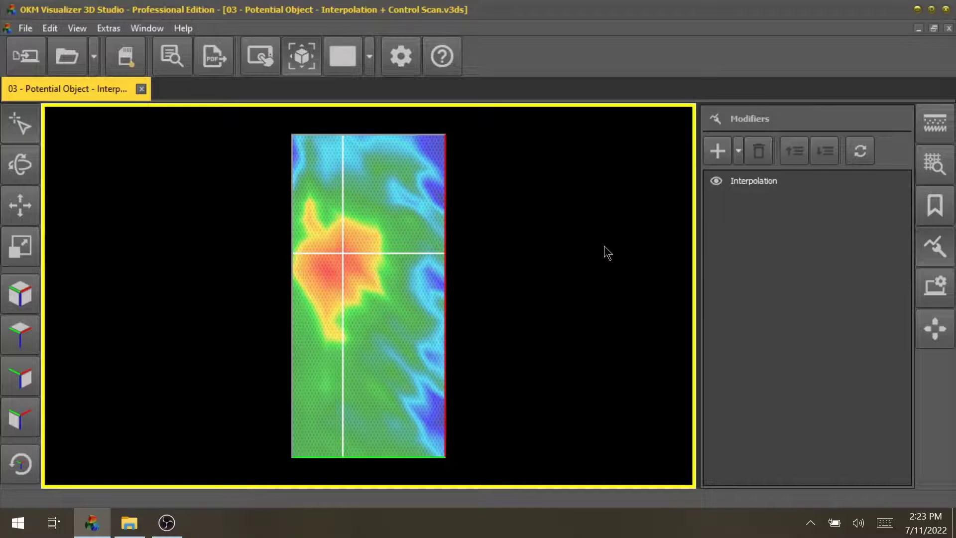
# Add a second Interpolation modifier to the scan and check the centre of the red anomaly with the crosshairs
pyautogui.click(736, 154)
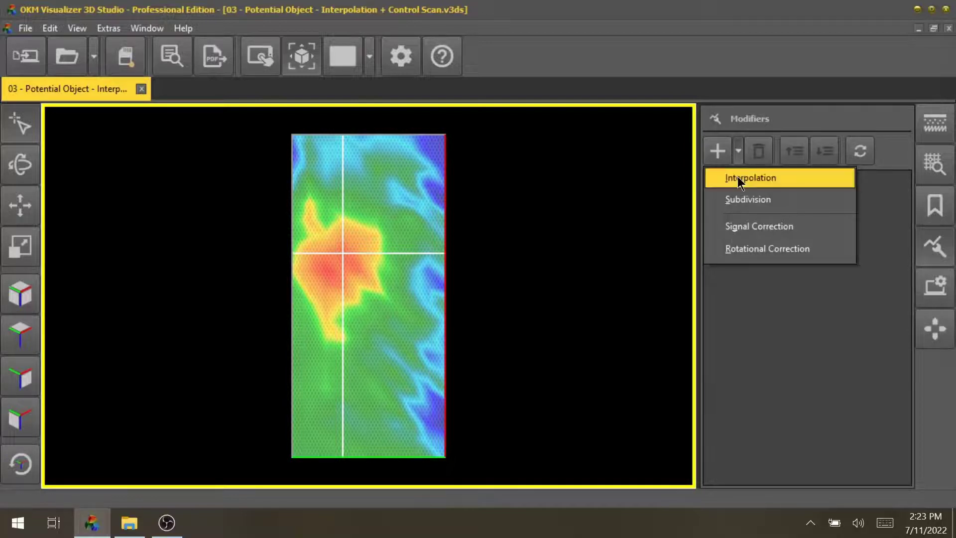
pyautogui.click(737, 177)
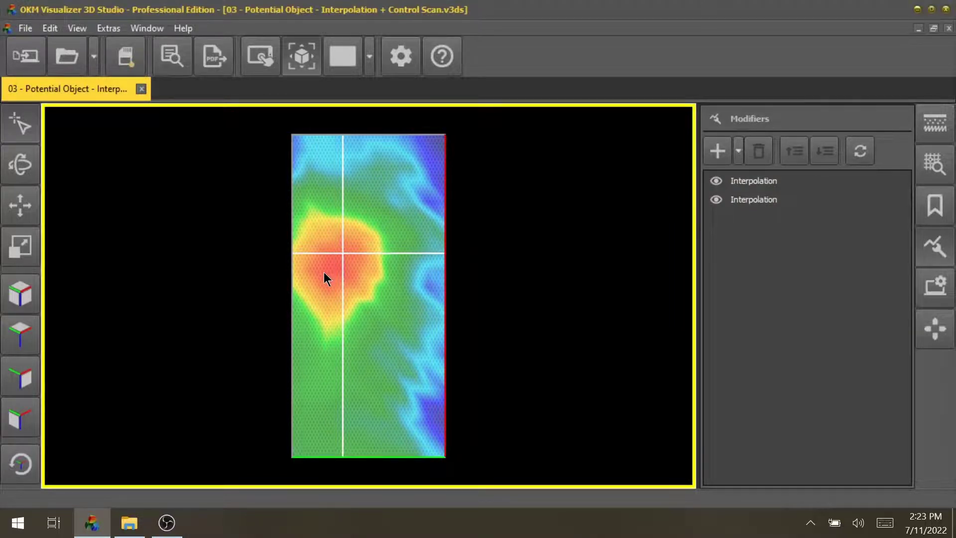
pyautogui.click(325, 273)
pyautogui.click(344, 288)
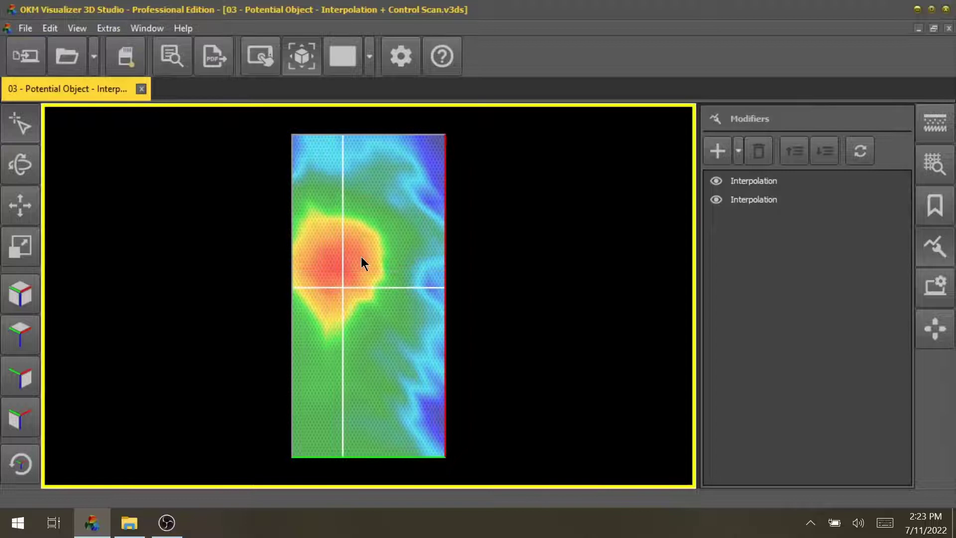
pyautogui.click(359, 258)
pyautogui.click(329, 269)
pyautogui.click(340, 282)
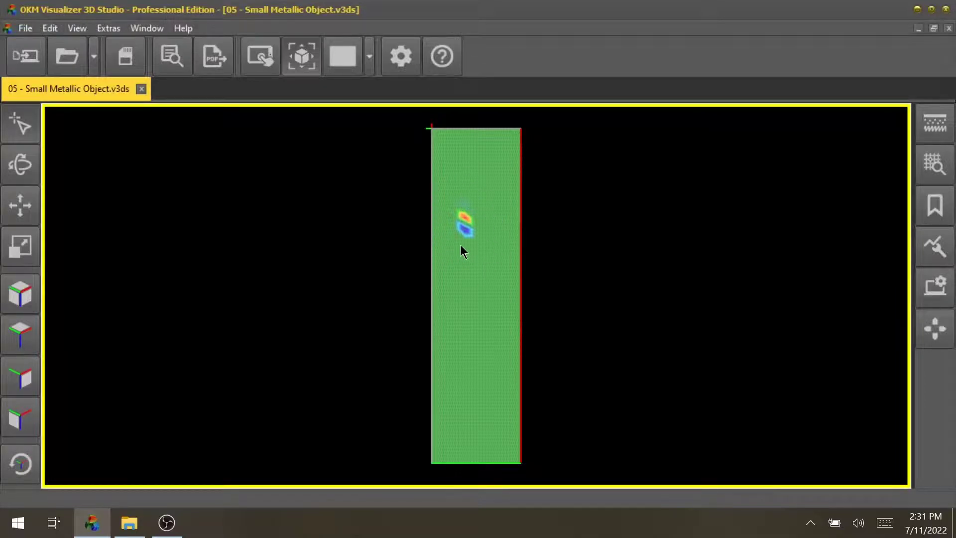
# Place the crosshairs on the small metallic object's blue spot and shift them up towards its red spot
pyautogui.click(465, 230)
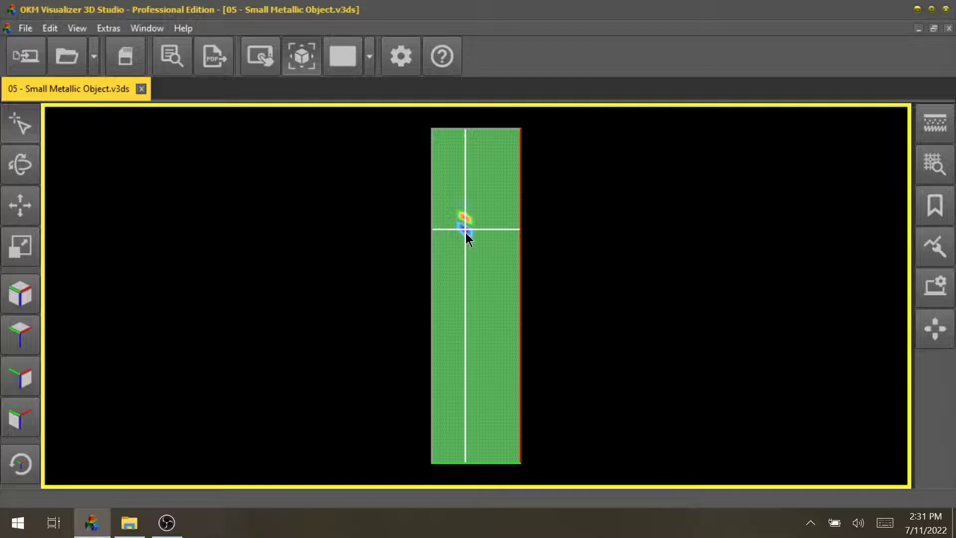
pyautogui.press('Up')
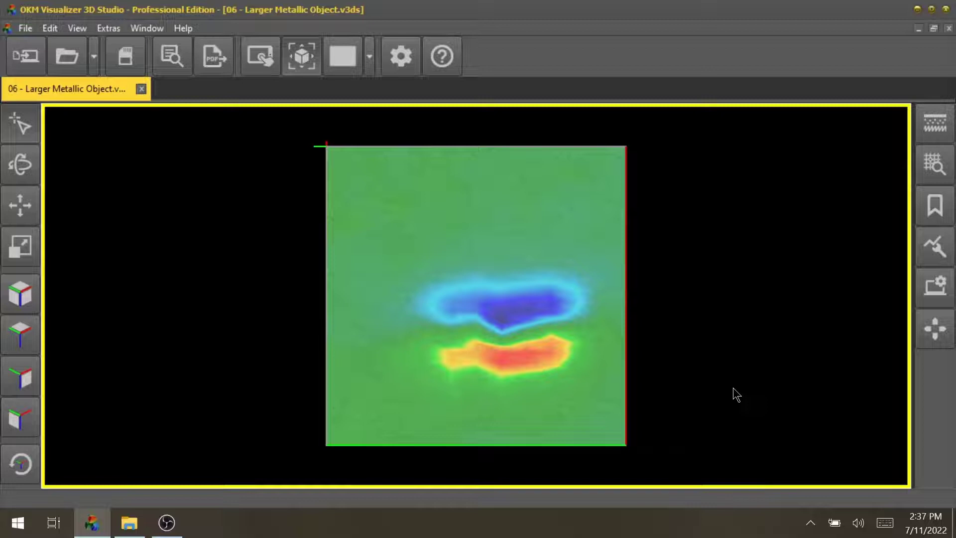
# Trace the red part of the larger metallic object's signal with the crosshairs, sweeping sideways line by line
pyautogui.click(547, 355)
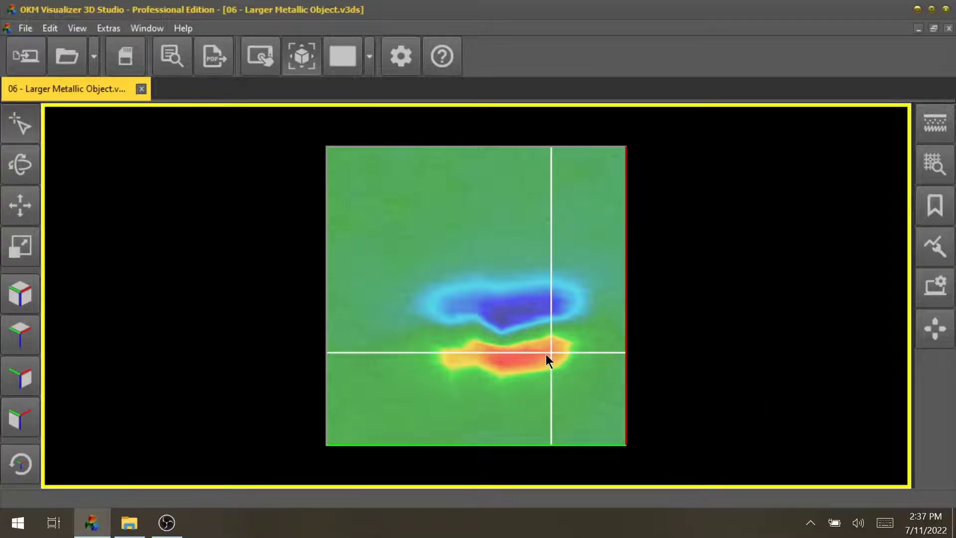
pyautogui.press('Left')
pyautogui.press('Left')
pyautogui.press('Left')
pyautogui.press('Left')
pyautogui.press('Left')
pyautogui.press('Left')
pyautogui.press('Left')
pyautogui.press('Left')
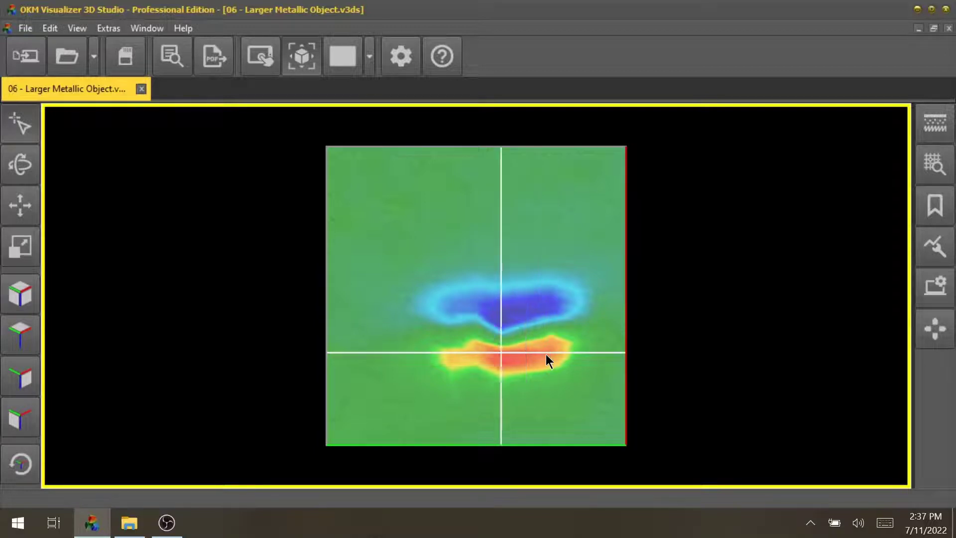
pyautogui.press('Down')
pyautogui.press('Right')
pyautogui.press('Right')
pyautogui.press('Right')
pyautogui.press('Right')
pyautogui.press('Right')
pyautogui.press('Right')
pyautogui.press('Right')
pyautogui.press('Right')
pyautogui.press('Right')
pyautogui.press('Right')
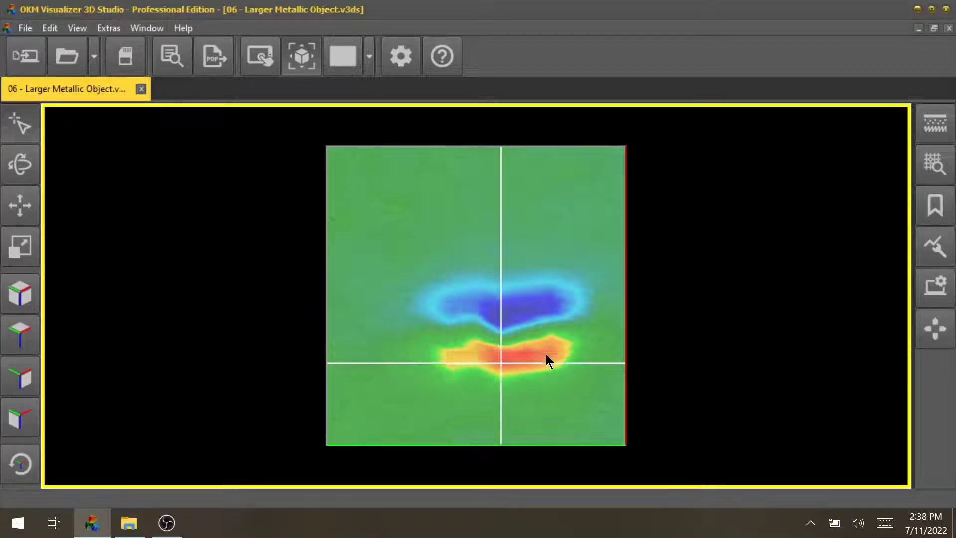
pyautogui.press('Up')
pyautogui.press('Up')
pyautogui.press('Left')
pyautogui.press('Left')
pyautogui.press('Left')
pyautogui.press('Left')
pyautogui.press('Left')
pyautogui.press('Left')
pyautogui.press('Left')
pyautogui.press('Left')
pyautogui.press('Left')
pyautogui.press('Left')
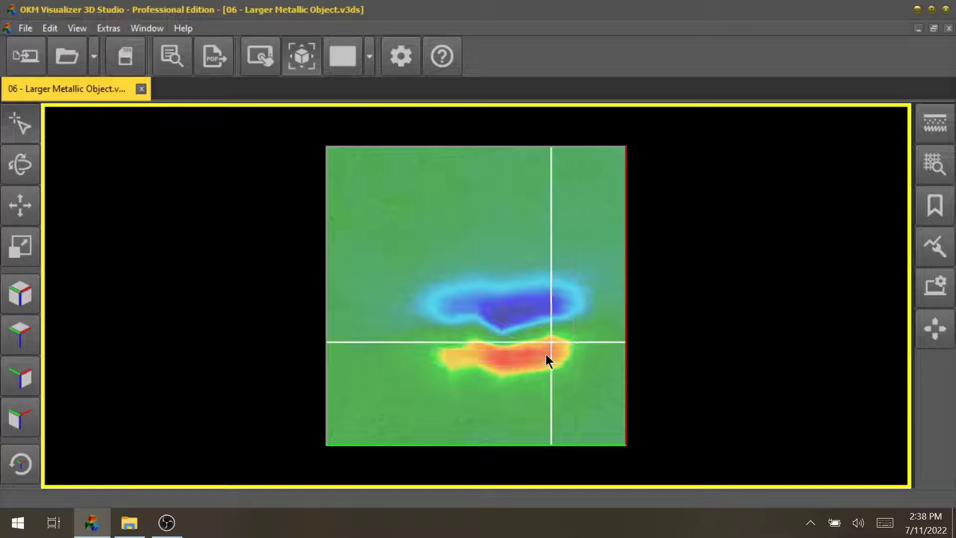
# Move the crosshairs up to the blue part of the larger metallic object's signal and sweep across it
pyautogui.press('Up')
pyautogui.press('Up')
pyautogui.press('Up')
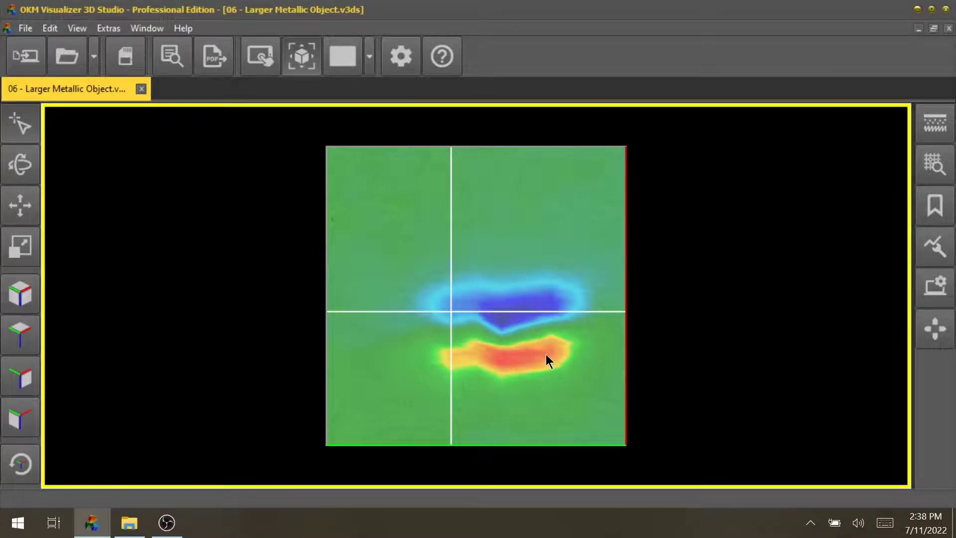
pyautogui.press('Up')
pyautogui.press('Right')
pyautogui.press('Right')
pyautogui.press('Right')
pyautogui.press('Right')
pyautogui.press('Right')
pyautogui.press('Right')
pyautogui.press('Right')
pyautogui.press('Right')
pyautogui.press('Right')
pyautogui.press('Right')
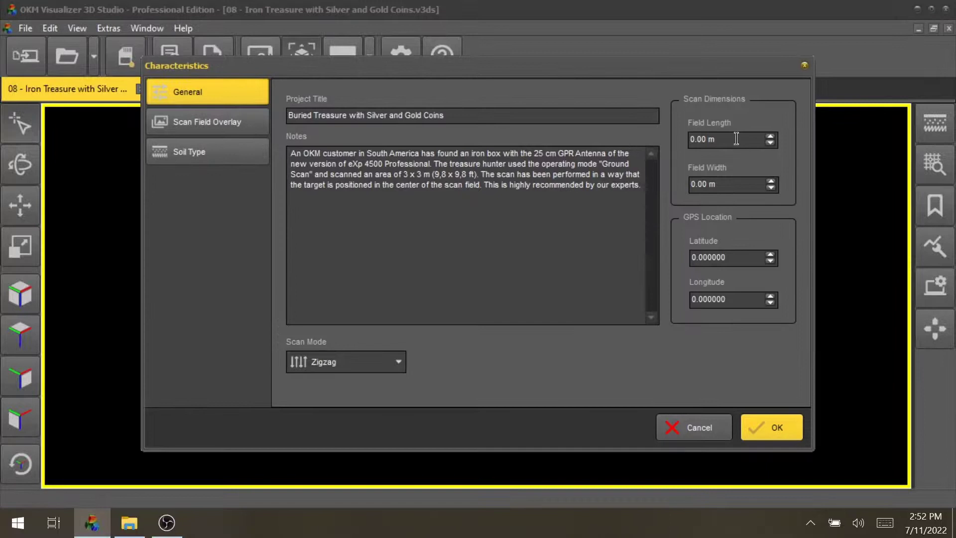
# Set the iron treasure scan's field length and field width to 3 m each in its characteristics
pyautogui.write('3')
pyautogui.press('Tab')
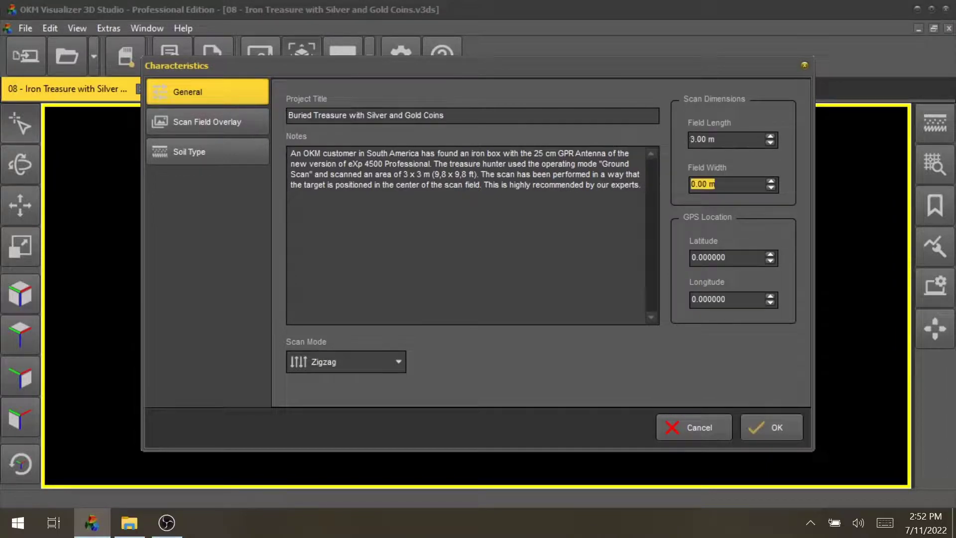
pyautogui.write('3')
pyautogui.press('Tab')
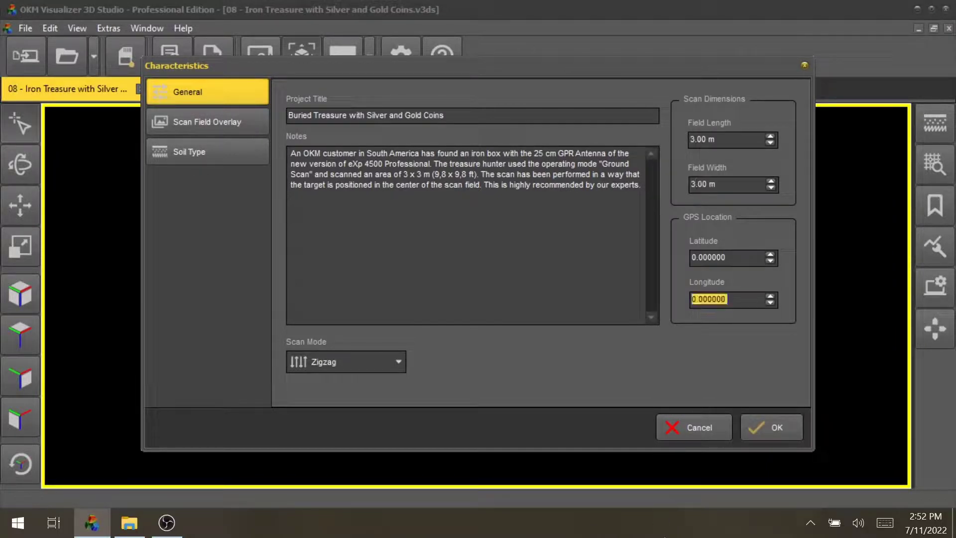
pyautogui.click(760, 434)
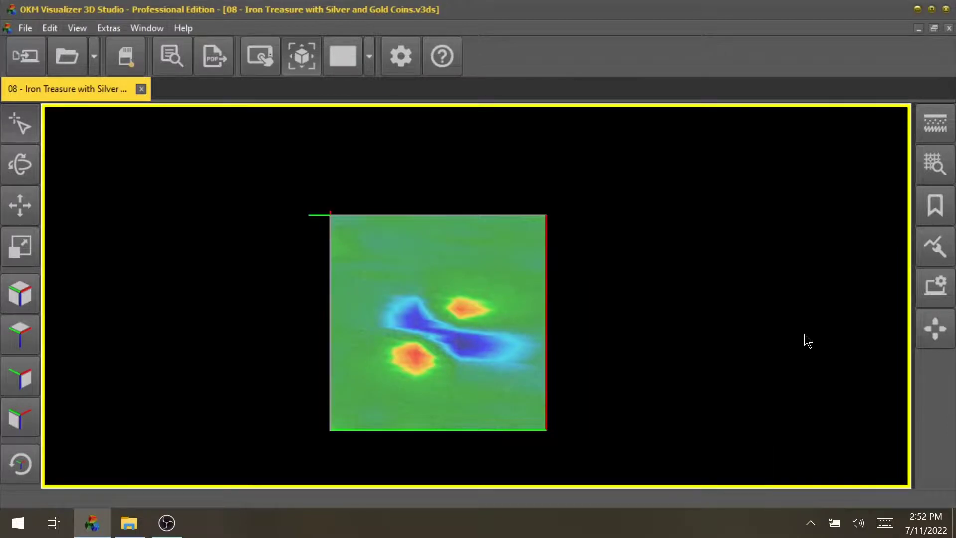
# Set the soil type of the iron treasure scan to Clay
pyautogui.click(937, 124)
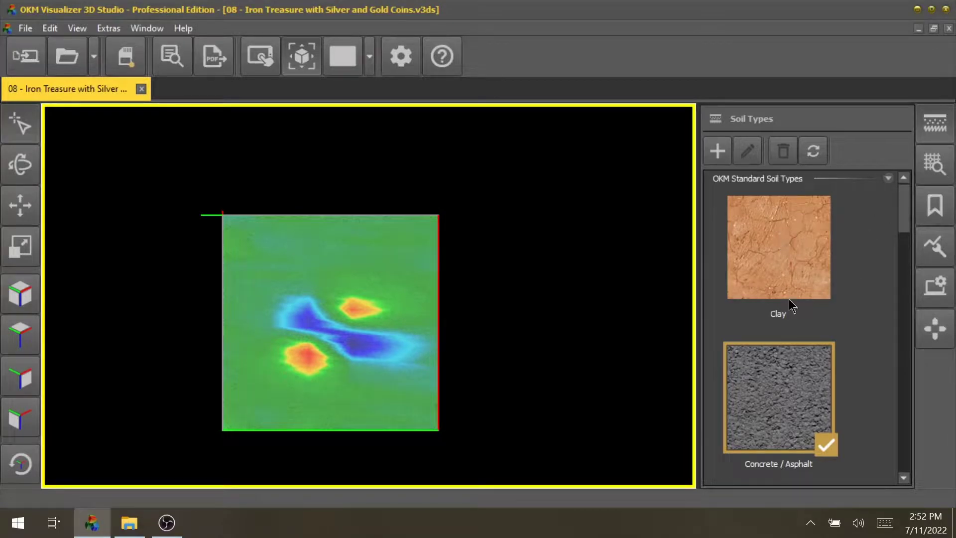
pyautogui.scroll(-5, 789, 300)
pyautogui.scroll(6, 792, 304)
pyautogui.click(792, 266)
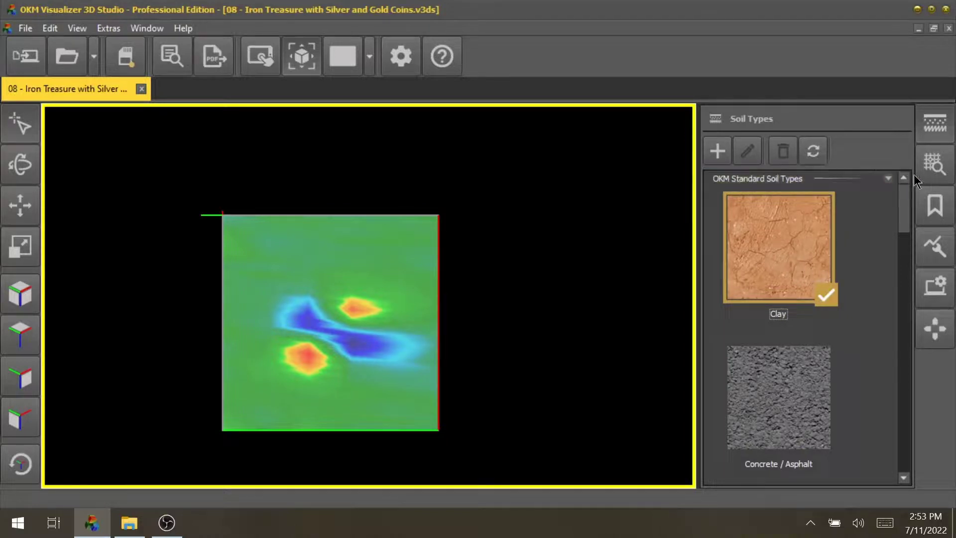
# Show the scan information and place the crosshairs on the lower red anomaly to read its depth
pyautogui.click(925, 169)
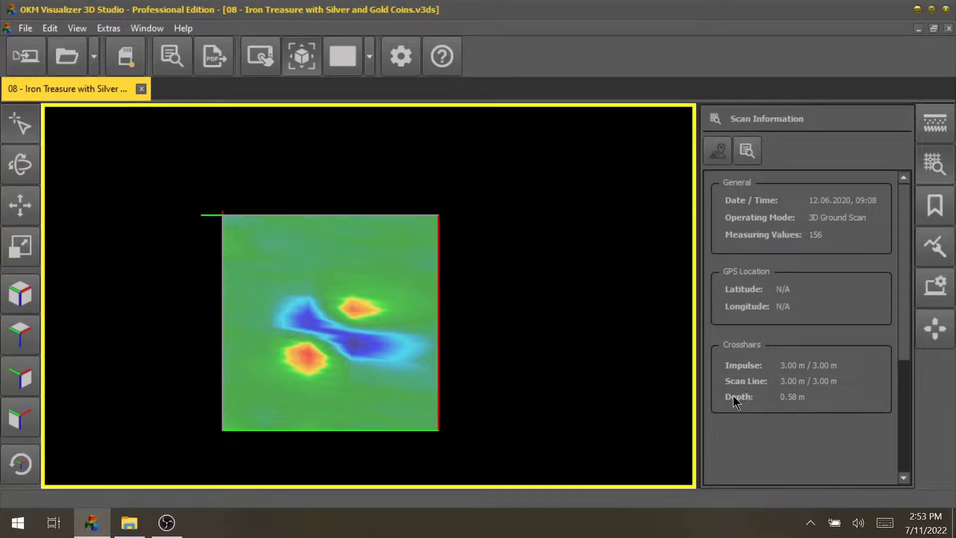
pyautogui.click(312, 360)
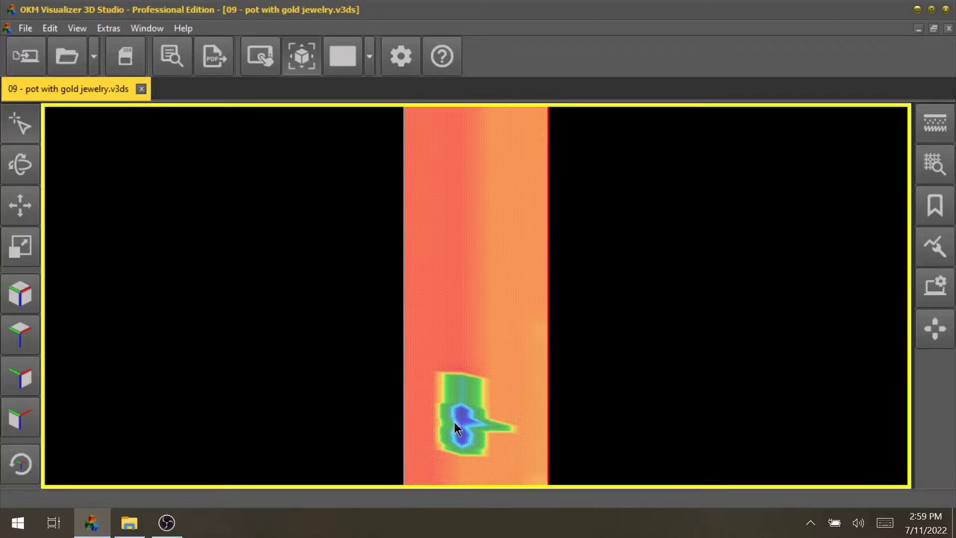
# Place the crosshairs on the blue anomaly in the gold jewelry pot scan and move them up and down through it
pyautogui.click(462, 442)
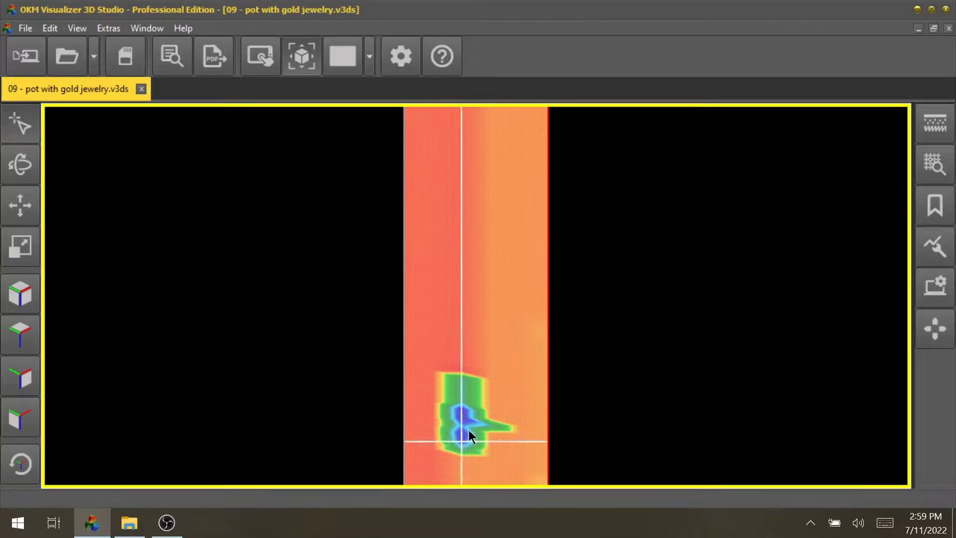
pyautogui.press('Up')
pyautogui.press('Up')
pyautogui.press('Up')
pyautogui.press('Up')
pyautogui.press('Up')
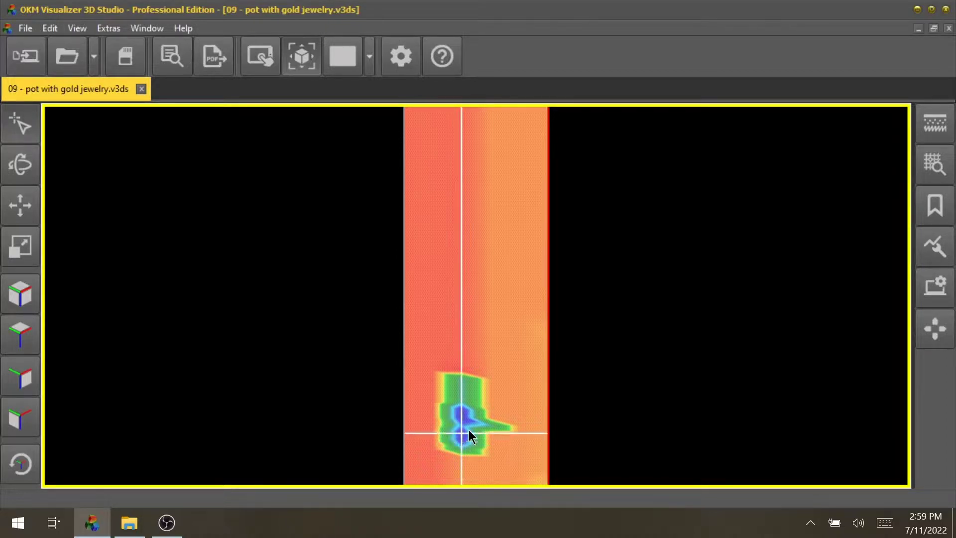
pyautogui.press('Down')
pyautogui.press('Down')
pyautogui.press('Down')
pyautogui.press('Down')
pyautogui.press('Down')
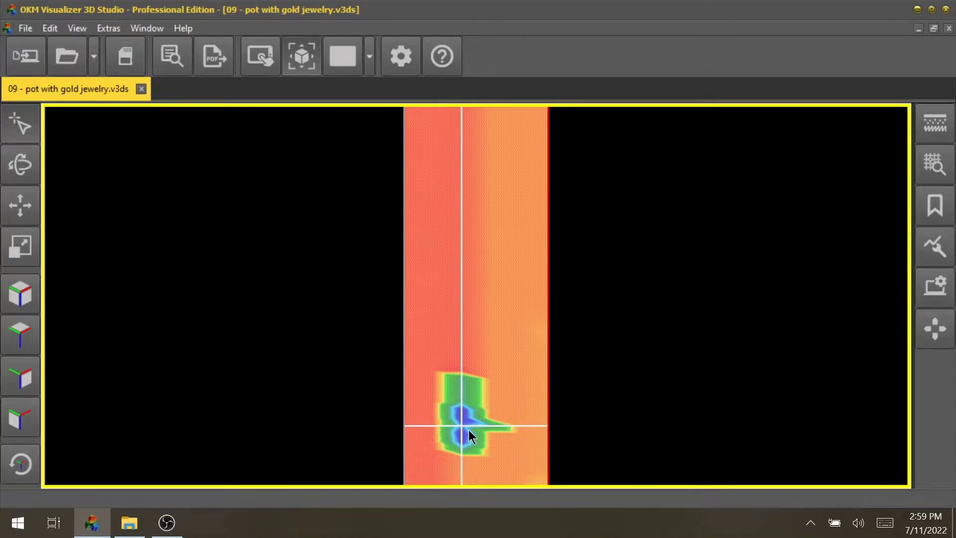